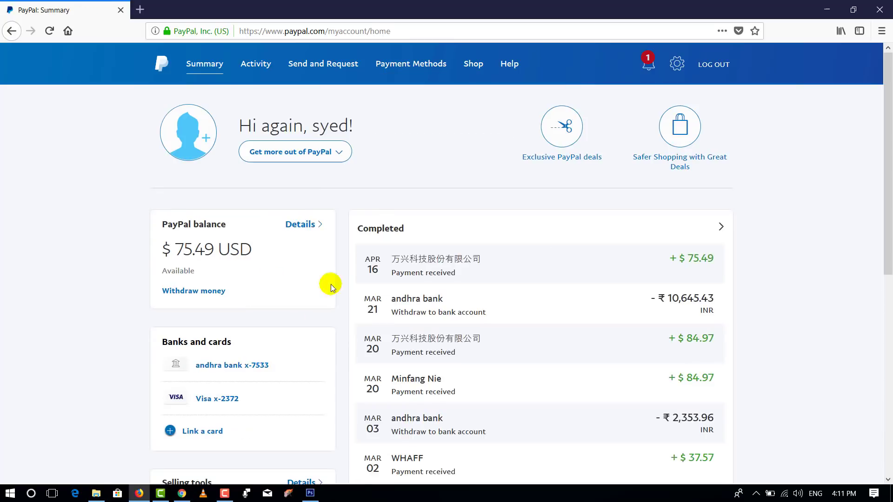
# Open the details of the 16 April received payment to examine its sender, fee and total
pyautogui.click(643, 273)
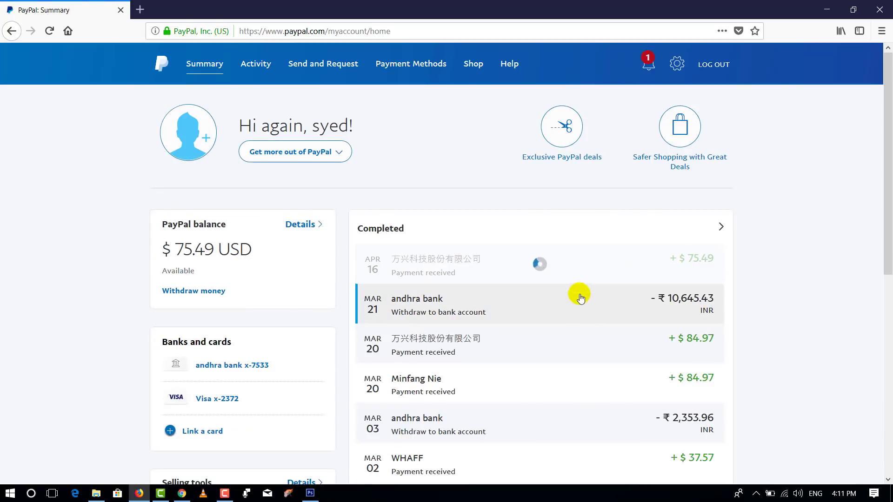
pyautogui.scroll(-2, 648, 319)
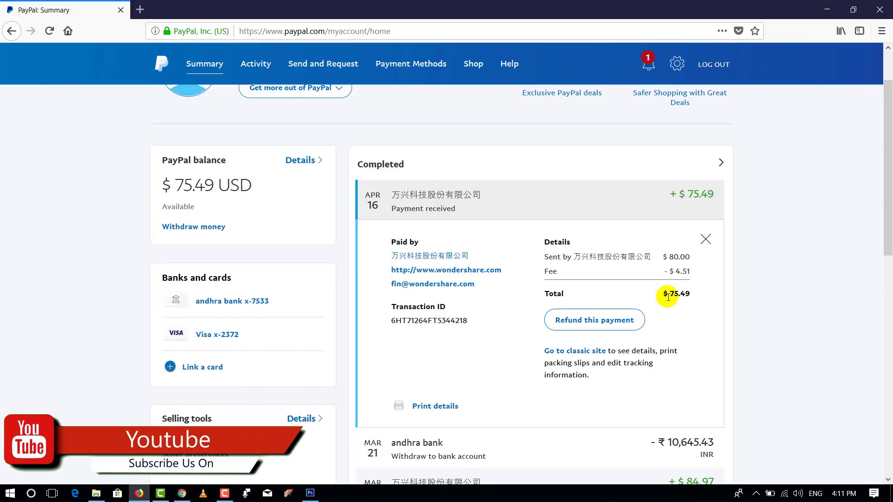
pyautogui.moveTo(689, 297)
pyautogui.mouseDown()
pyautogui.moveTo(740, 293)
pyautogui.moveTo(678, 303)
pyautogui.mouseUp()
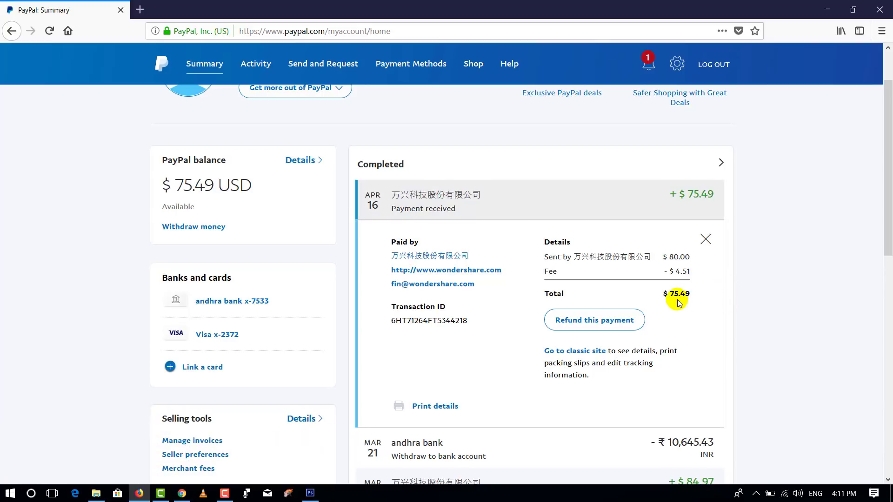
# Look through the recent transactions and open the complete transaction list to review it
pyautogui.scroll(-5, 678, 299)
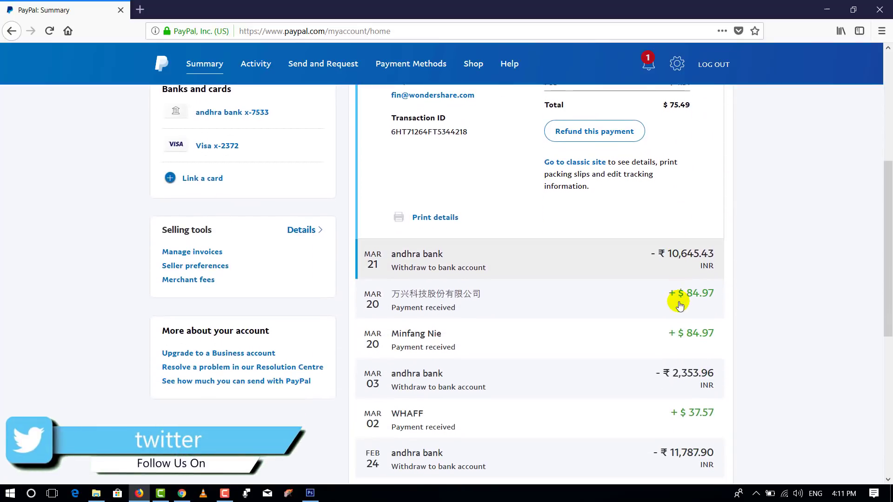
pyautogui.scroll(-2, 654, 299)
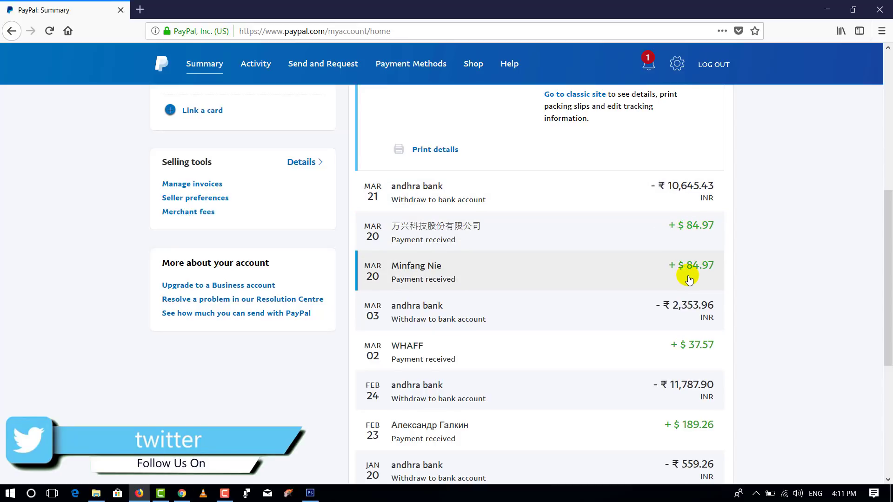
pyautogui.scroll(-4, 674, 316)
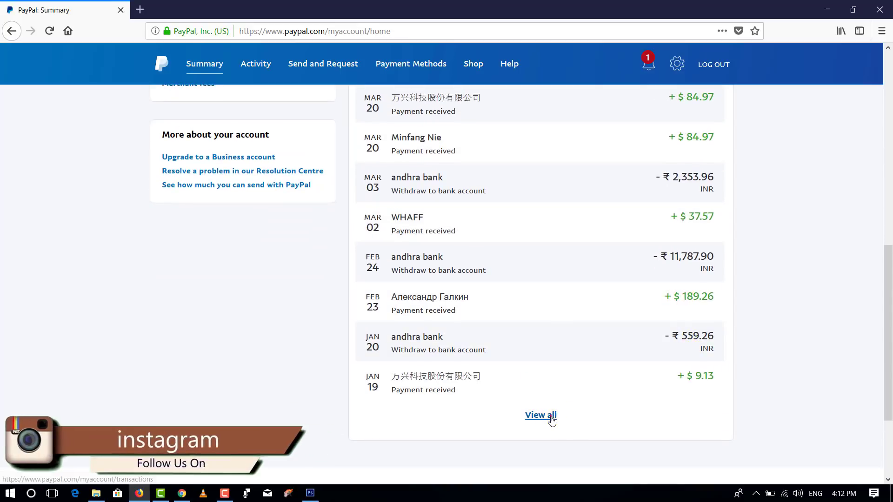
pyautogui.click(552, 421)
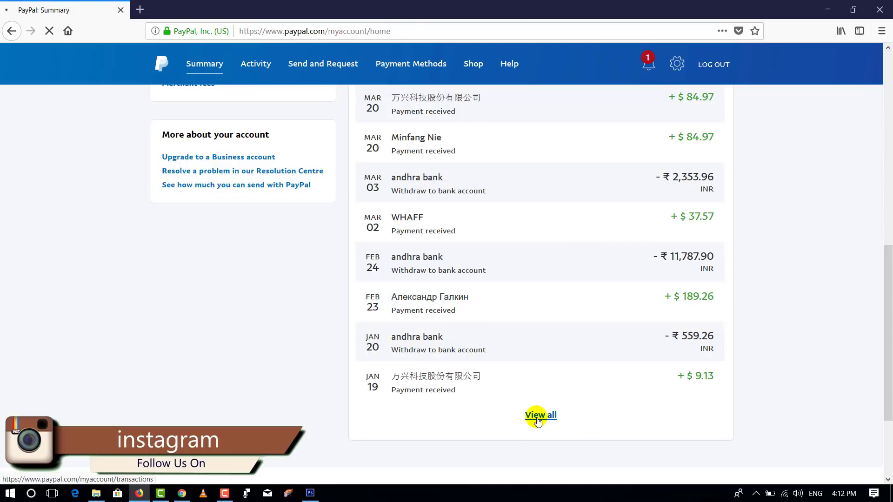
pyautogui.scroll(-6, 623, 373)
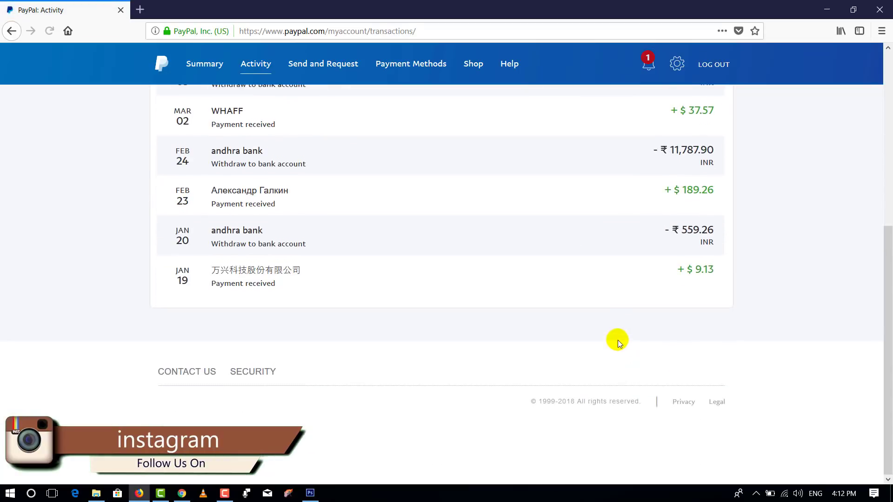
pyautogui.scroll(6, 455, 325)
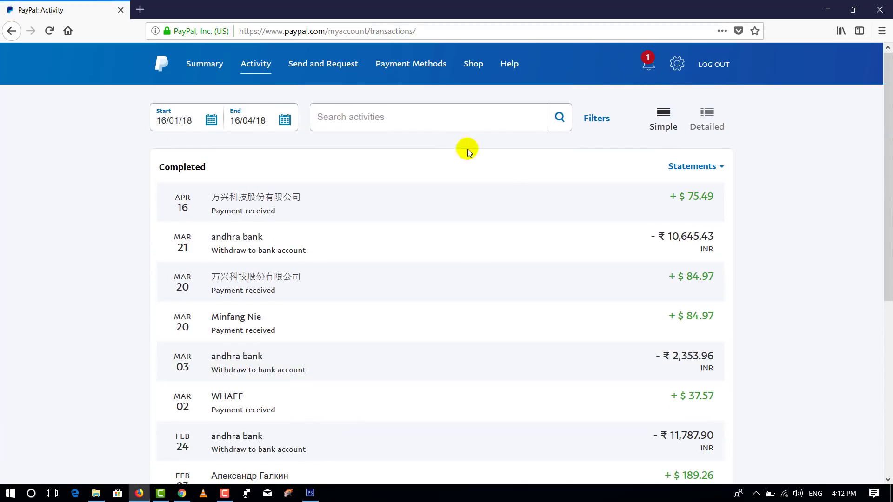
# Filter the transaction list to March 2018, from 01/03/18 to 31/03/18
pyautogui.click(262, 124)
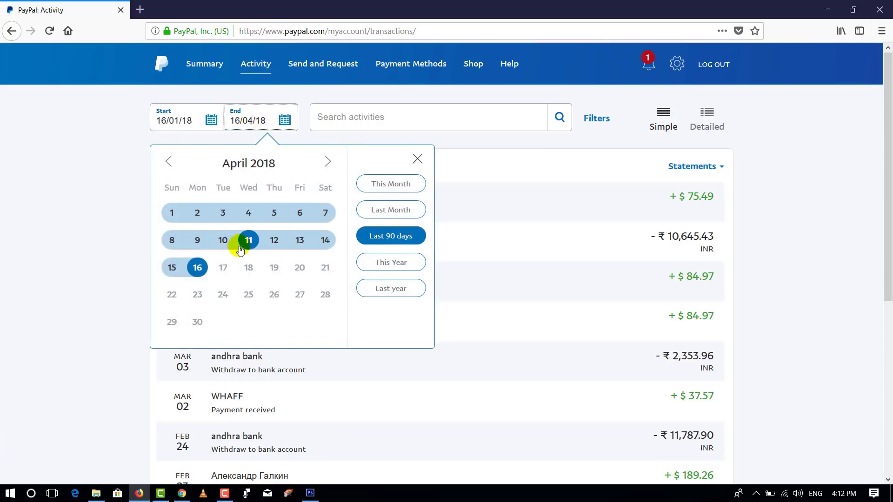
pyautogui.click(169, 162)
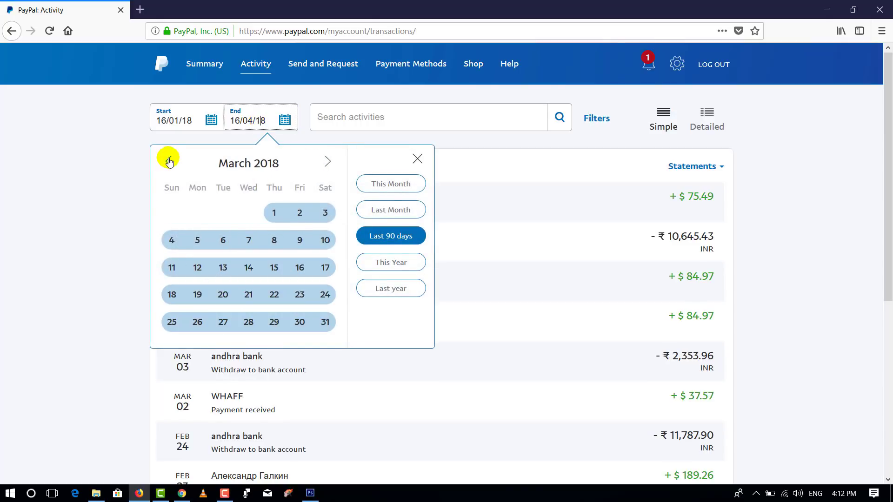
pyautogui.click(273, 165)
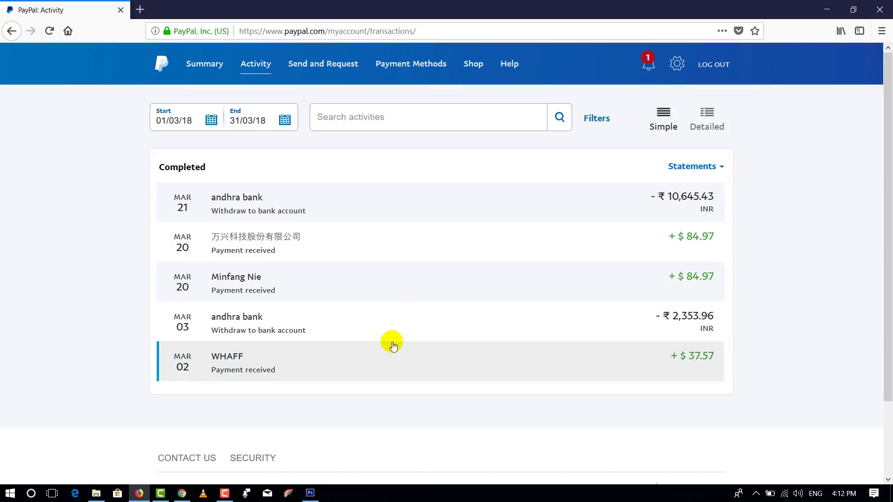
# Return to the account summary and review the list of completed transactions
pyautogui.click(226, 69)
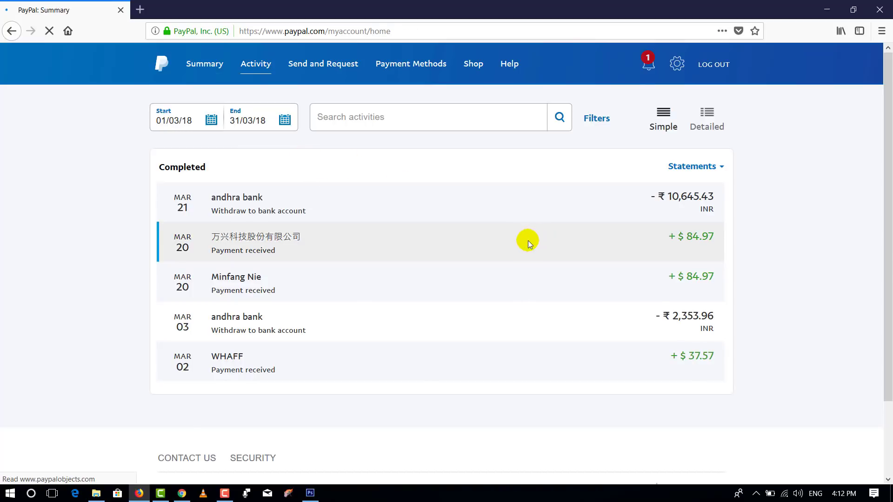
pyautogui.scroll(-3, 770, 246)
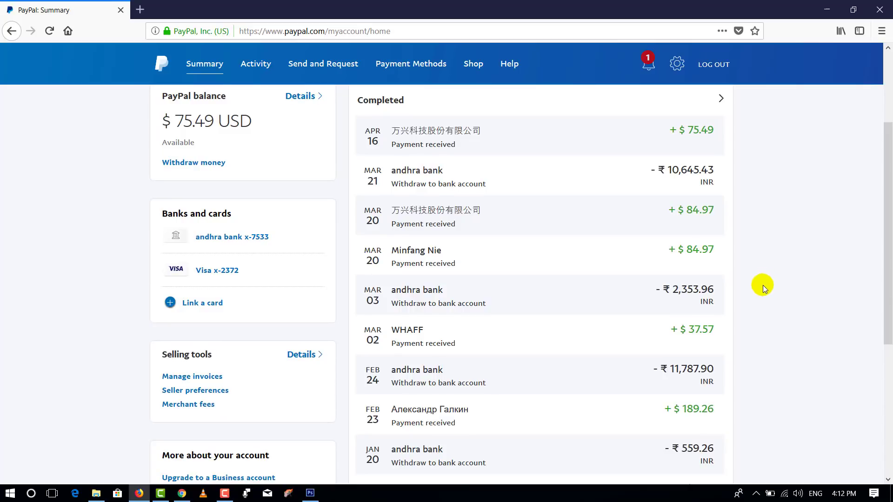
pyautogui.scroll(-2, 758, 333)
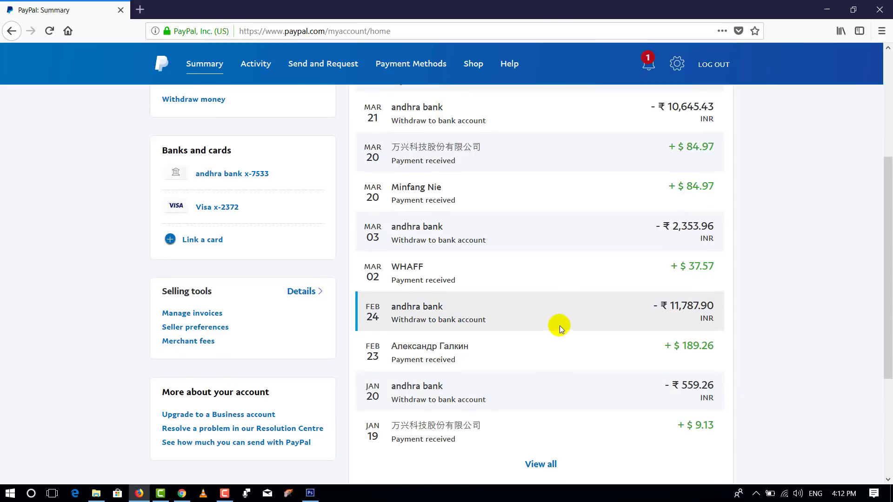
pyautogui.scroll(5, 554, 321)
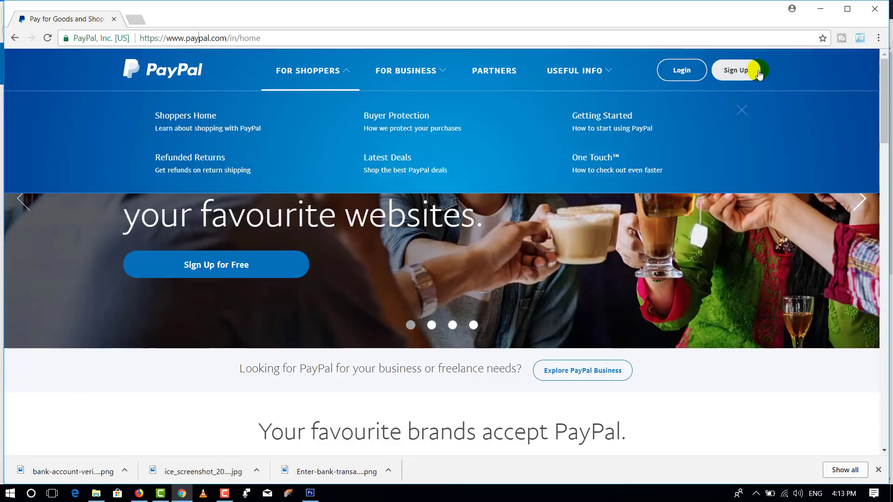
# Start a new PayPal sign-up in Chrome with the For Shoppers account type
pyautogui.click(744, 71)
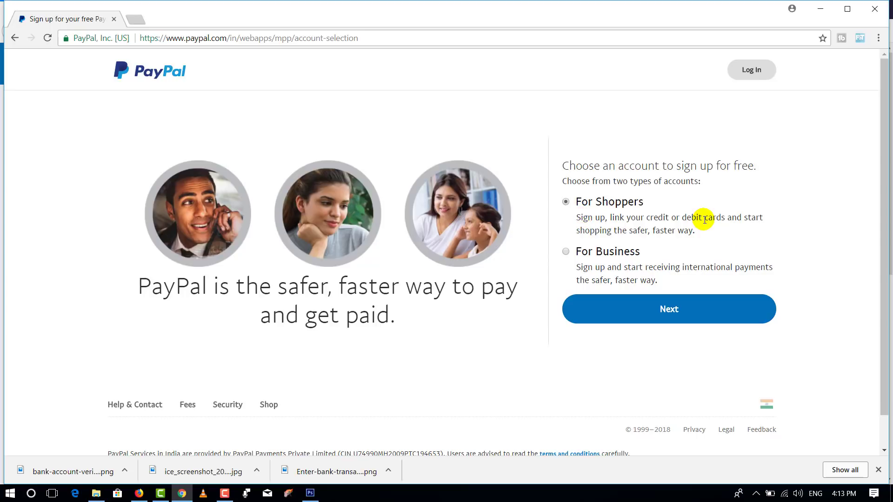
pyautogui.doubleClick(619, 201)
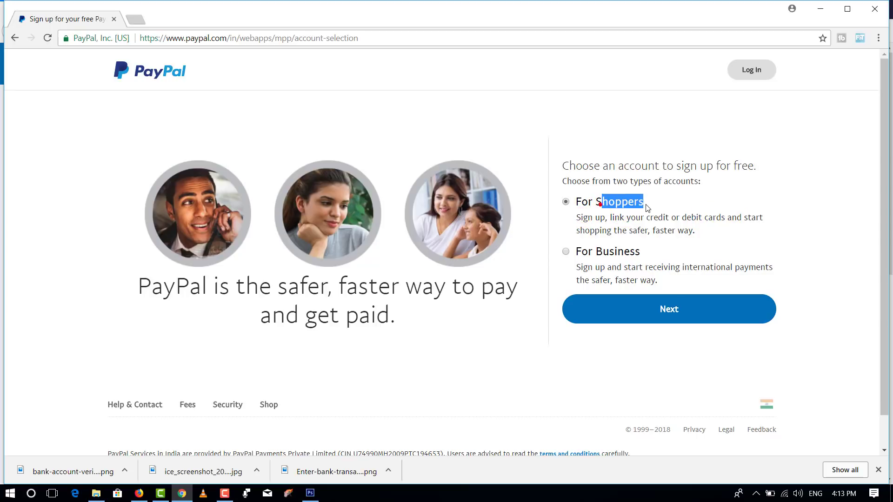
pyautogui.click(600, 258)
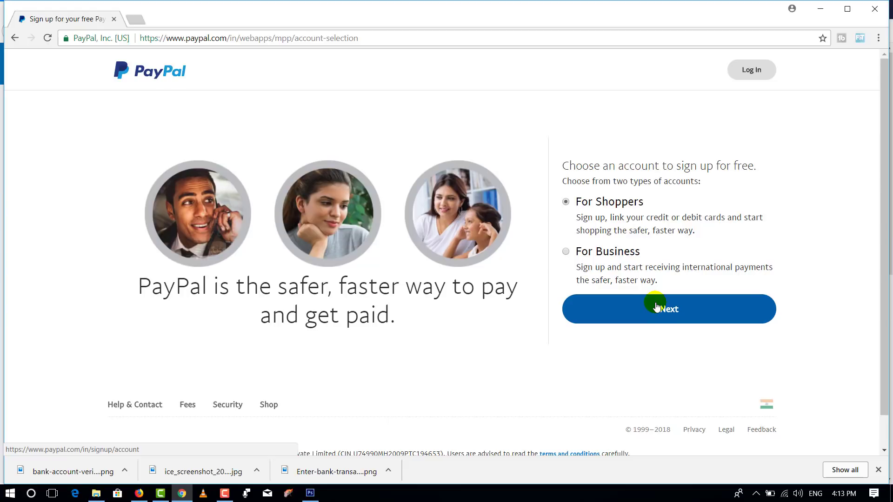
pyautogui.click(664, 319)
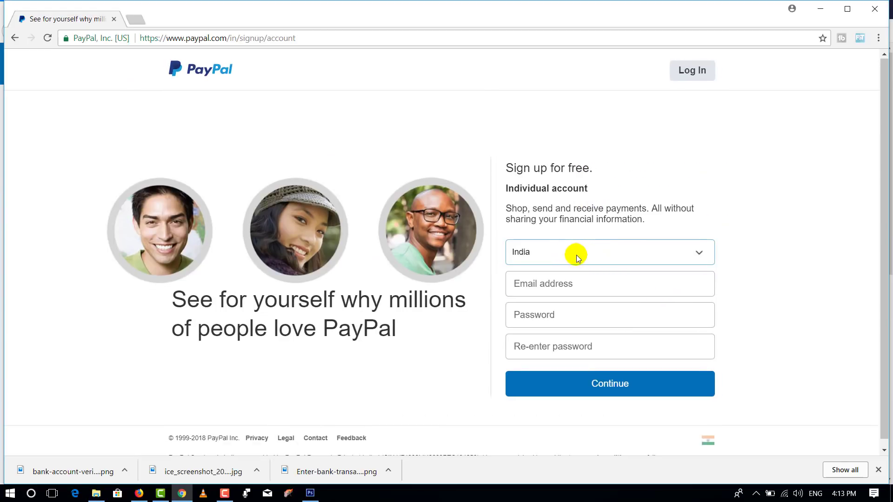
# Fill in the e-mail address and account password for the individual account in India and submit them
pyautogui.click(564, 292)
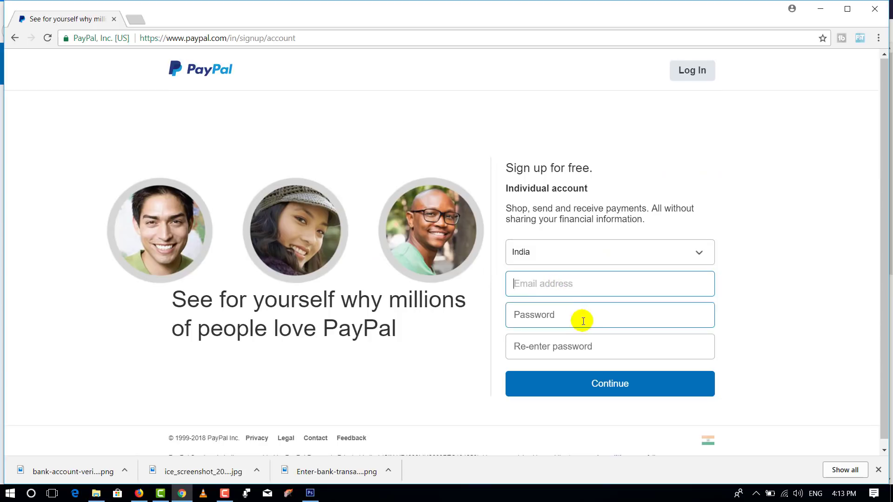
pyautogui.click(598, 382)
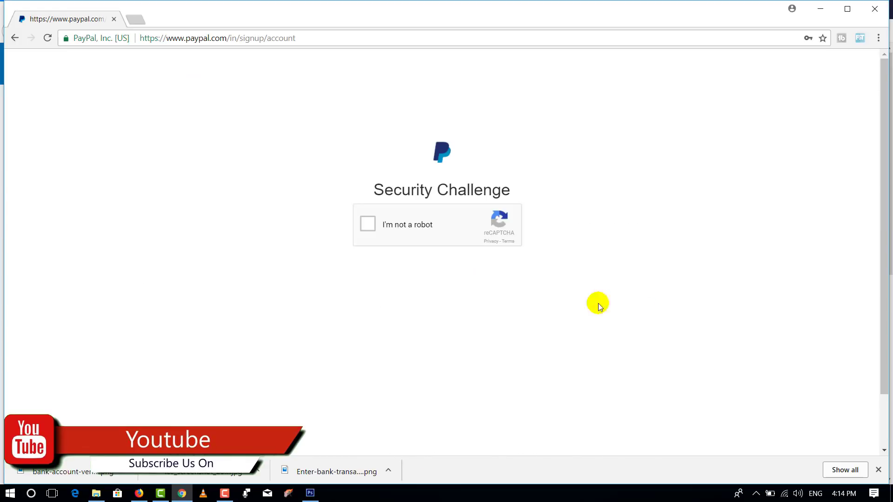
# Complete the security challenge by selecting all images with statues and verifying the selection
pyautogui.click(368, 224)
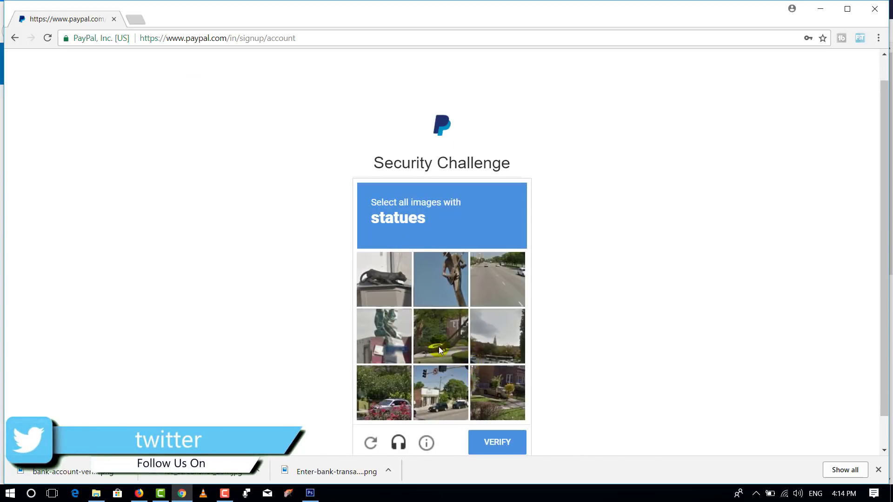
pyautogui.click(442, 281)
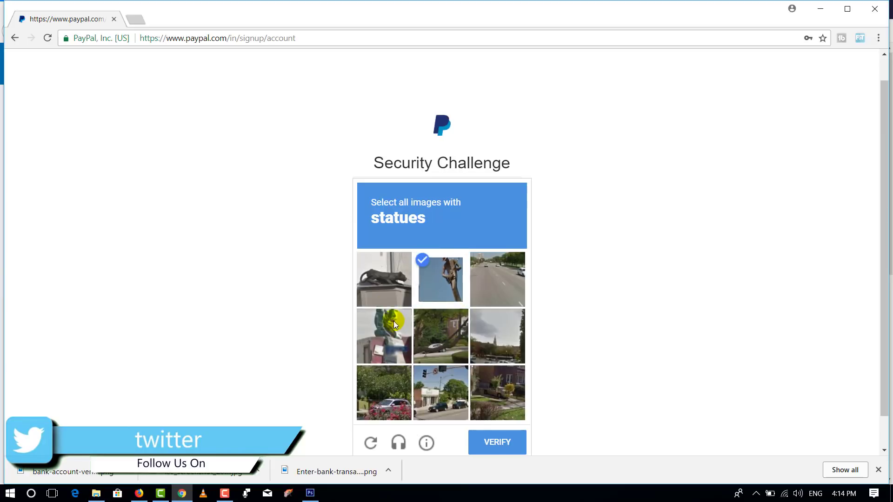
pyautogui.click(386, 336)
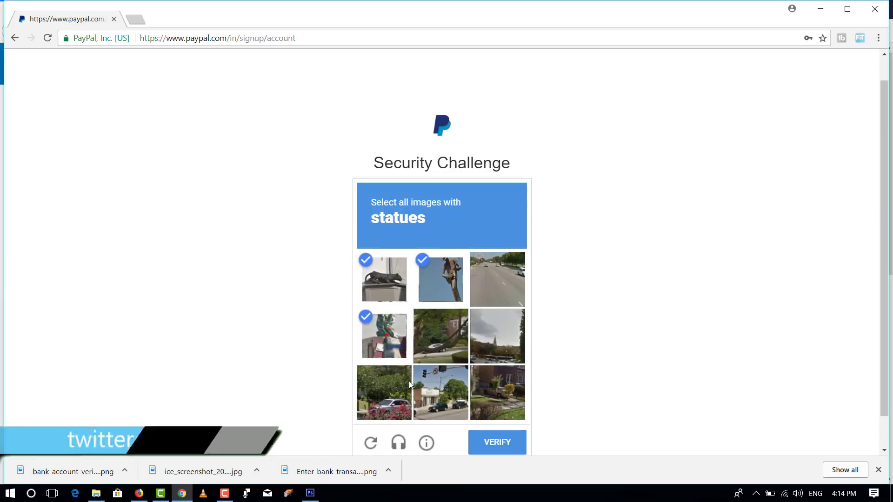
pyautogui.click(495, 447)
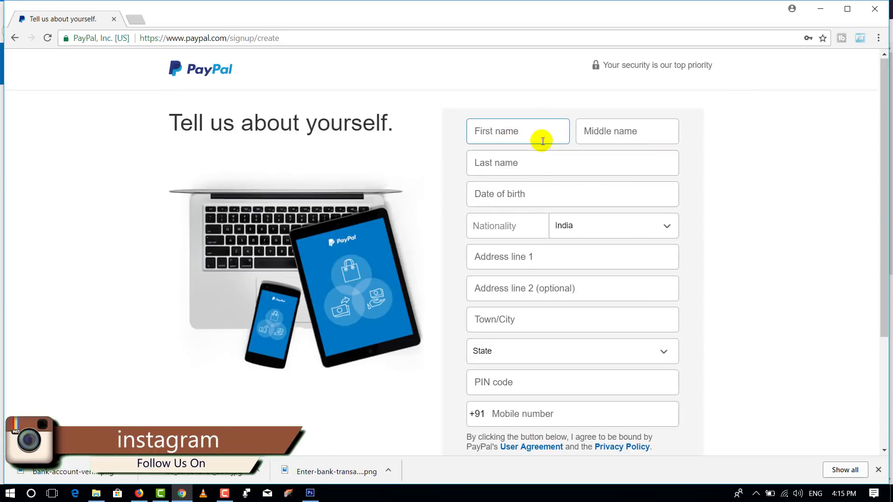
# Enter the account holder's first and last name and go over the date of birth, address, mobile number and consent fields
pyautogui.click(523, 172)
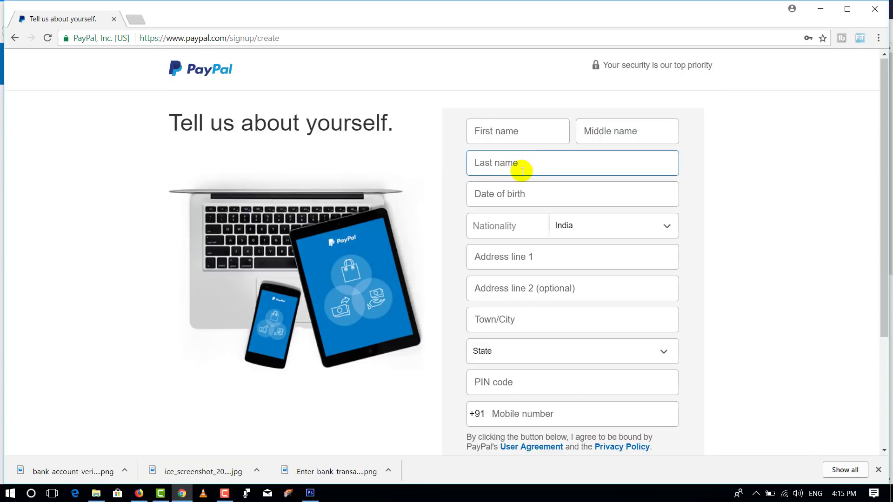
pyautogui.click(516, 196)
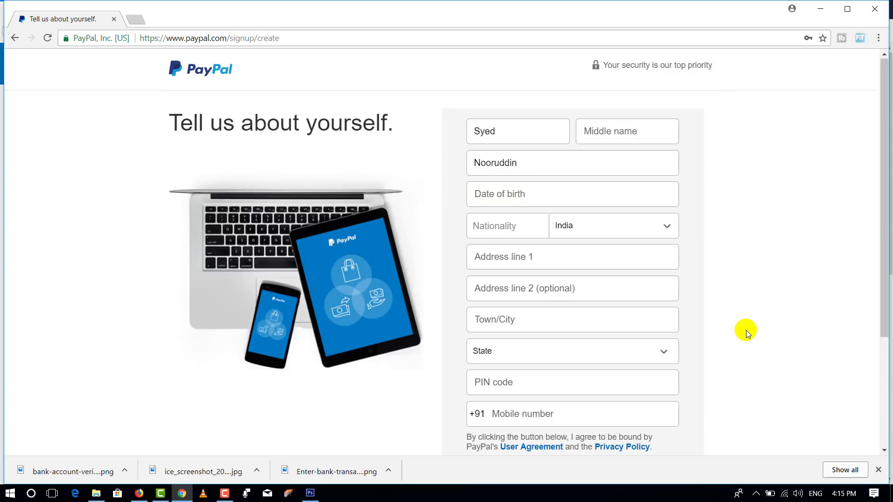
pyautogui.click(510, 190)
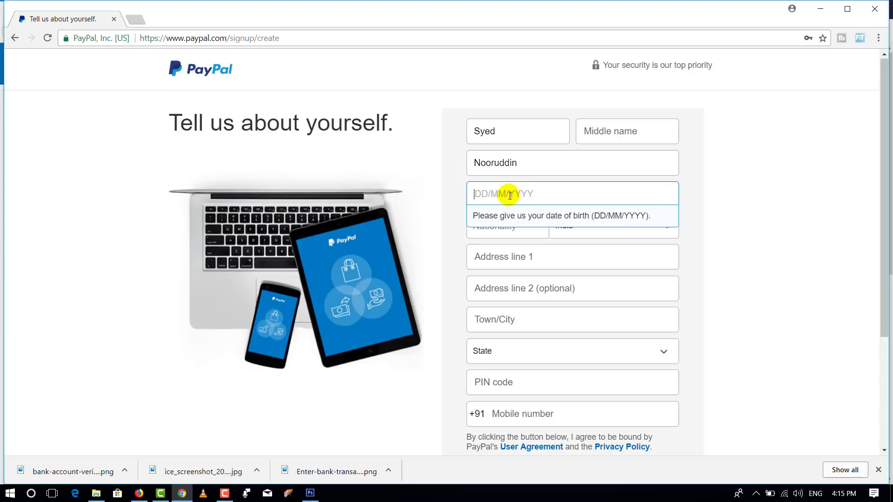
pyautogui.click(742, 222)
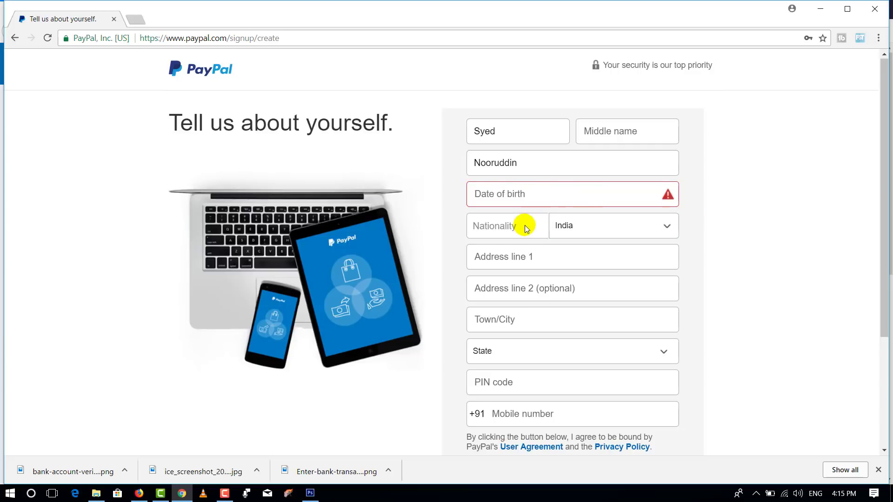
pyautogui.click(507, 325)
pyautogui.click(501, 348)
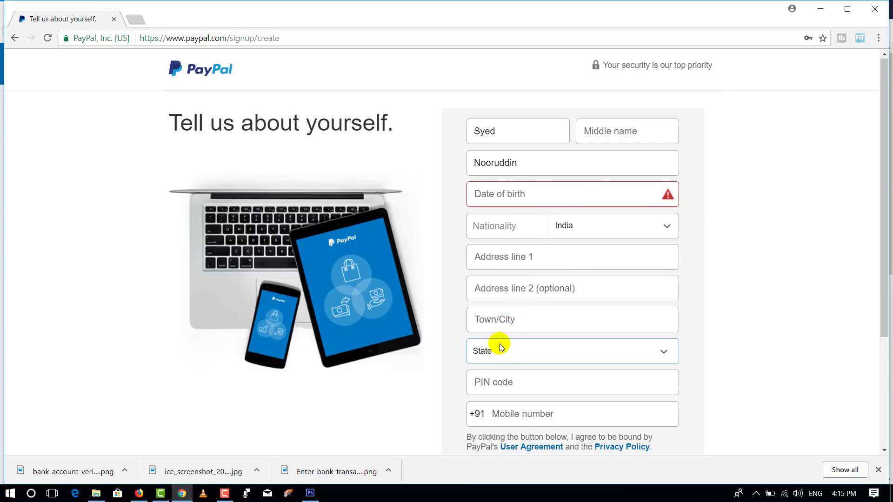
pyautogui.scroll(-3, 594, 391)
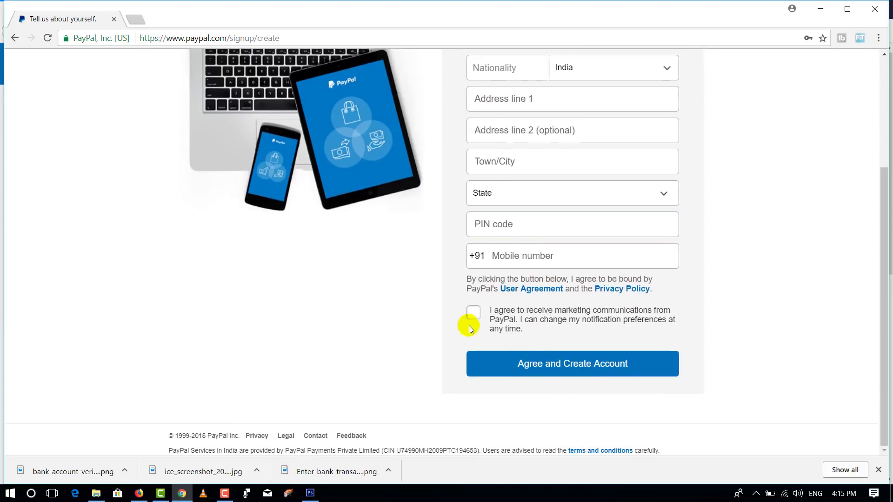
pyautogui.scroll(1, 790, 351)
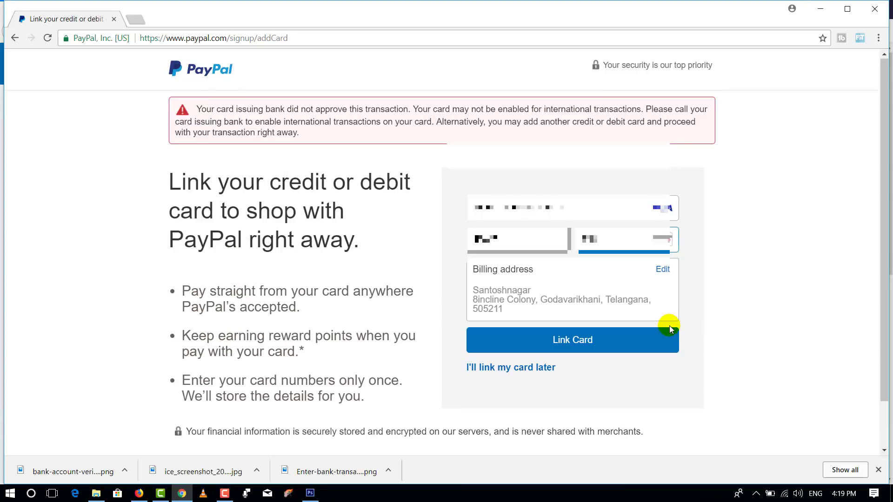
# Submit the card for linking and request the bank's one-time password via the mobile number
pyautogui.click(578, 352)
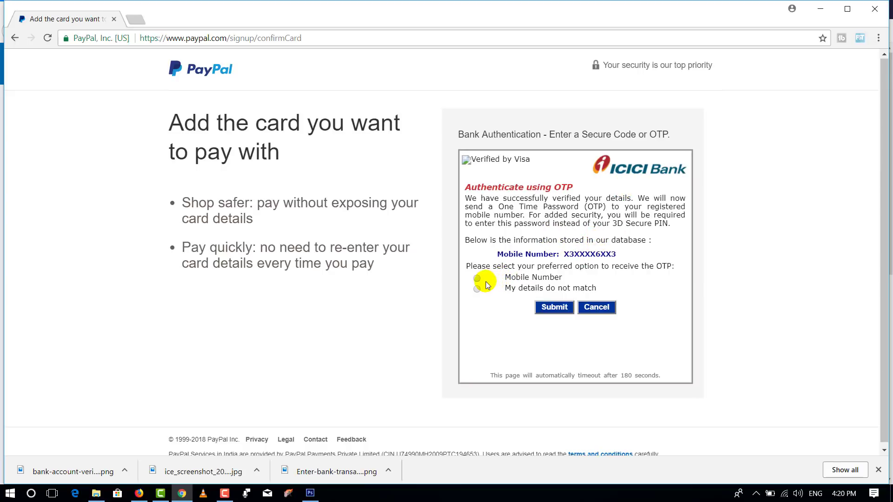
pyautogui.click(548, 312)
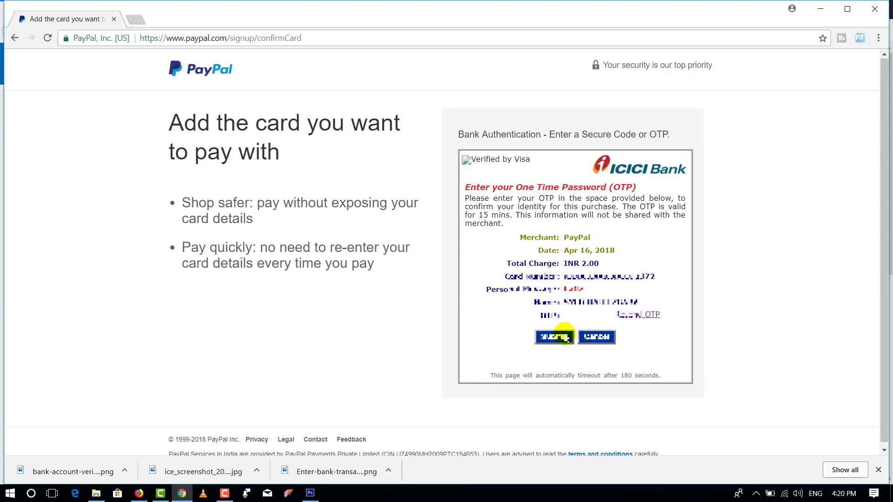
# Enter the bank's one-time password, submit it to authorise the card, and go to the new account
pyautogui.click(577, 319)
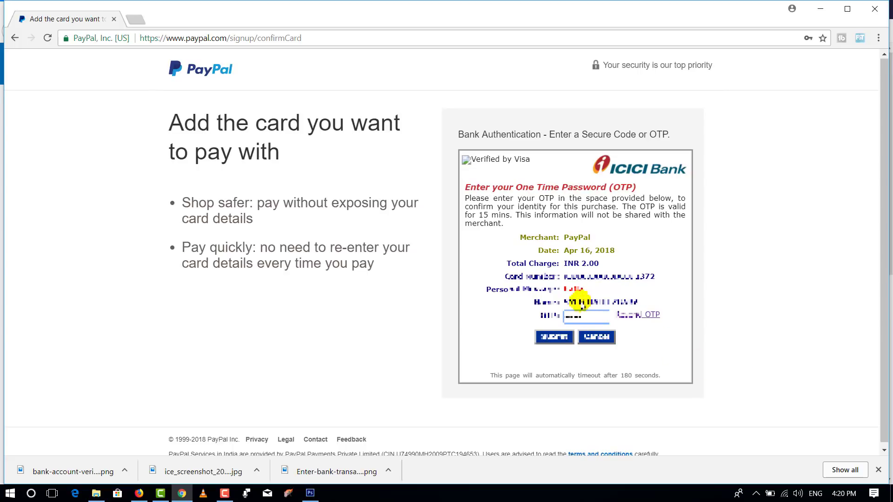
pyautogui.click(555, 338)
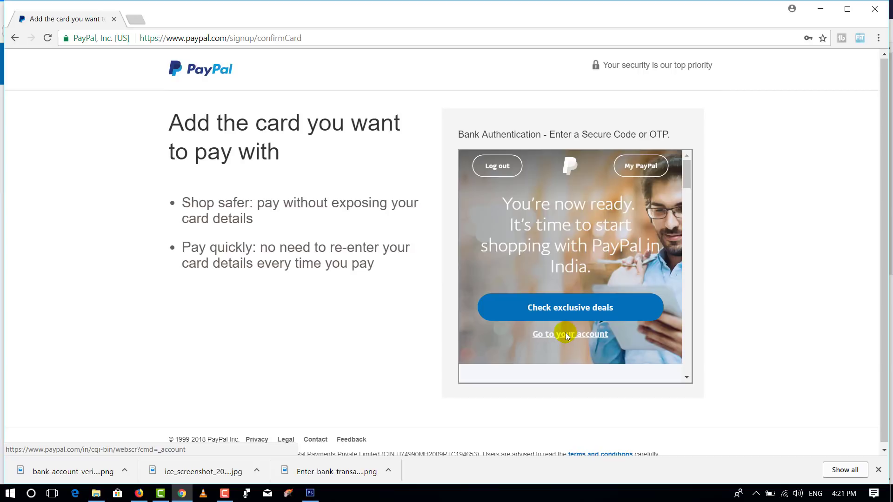
pyautogui.click(567, 334)
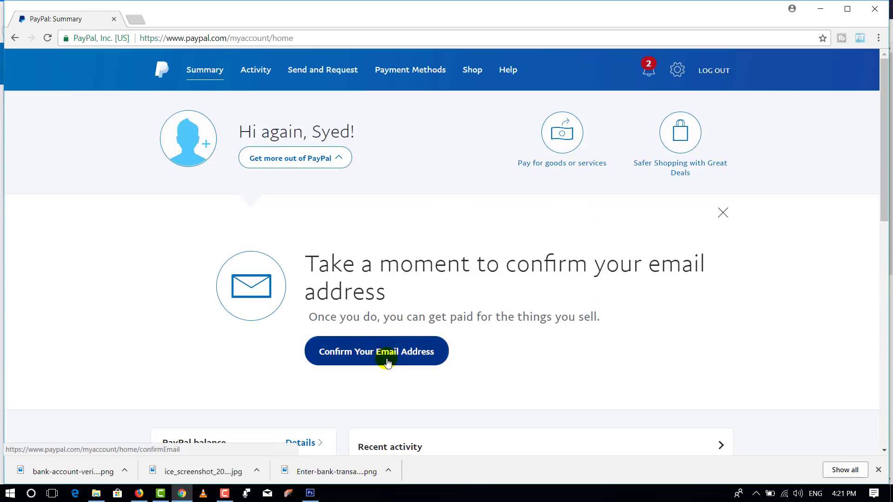
# Request the confirmation message for the new account's e-mail address
pyautogui.scroll(-1, 489, 291)
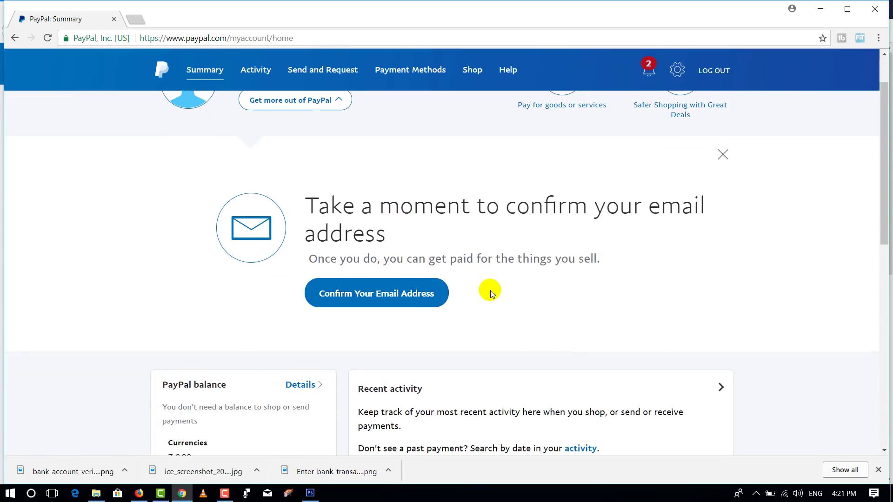
pyautogui.click(375, 298)
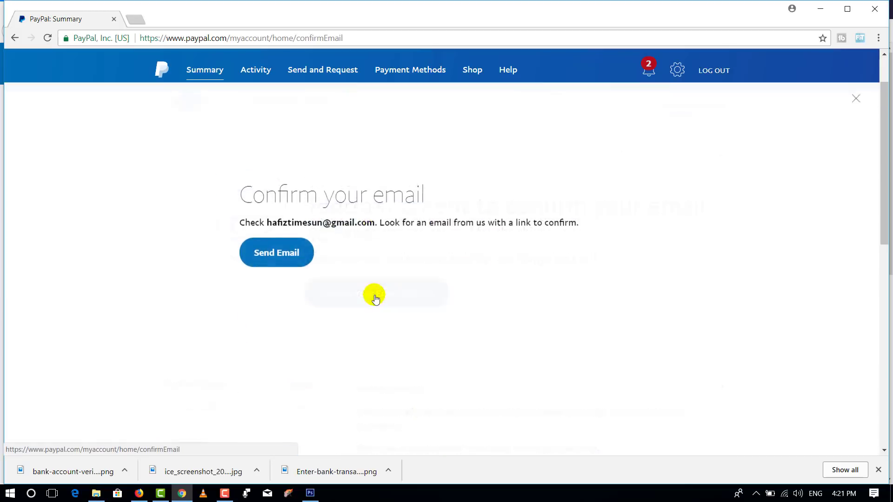
pyautogui.click(292, 226)
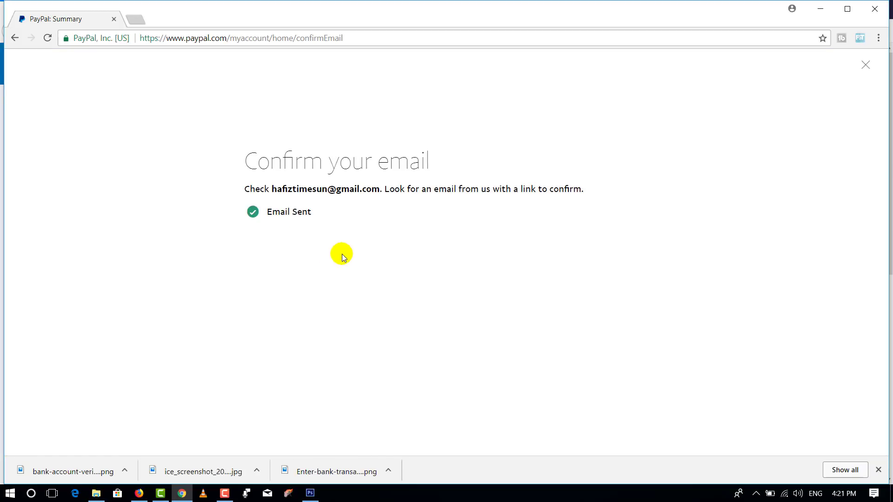
# Switch to the Gmail inbox, open the "Activate your PayPal account" message and follow its account activation link
pyautogui.hotkey('alt', 'Tab')
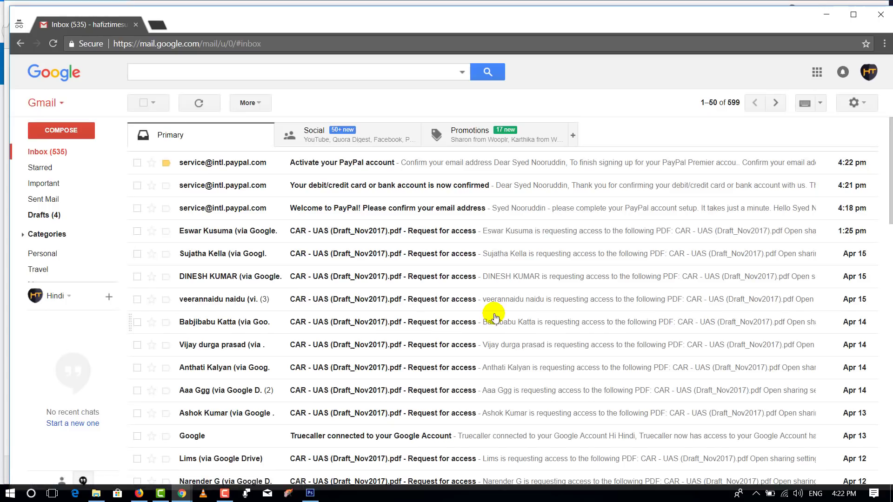
pyautogui.click(363, 167)
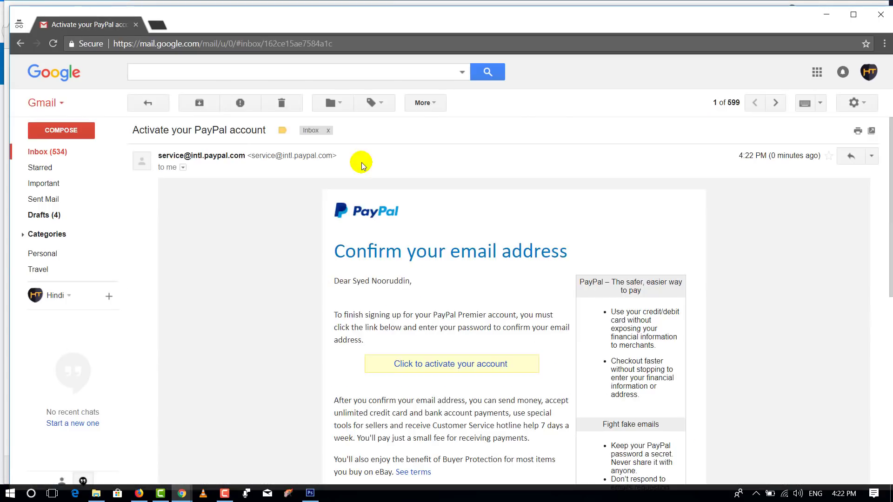
pyautogui.click(445, 365)
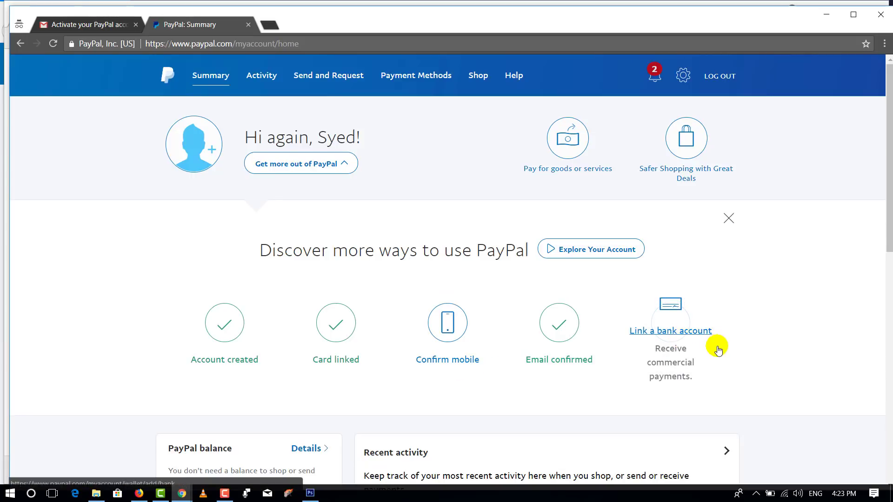
# Confirm the account's mobile number by entering the SMS confirmation code and validating it
pyautogui.click(450, 369)
pyautogui.click(701, 248)
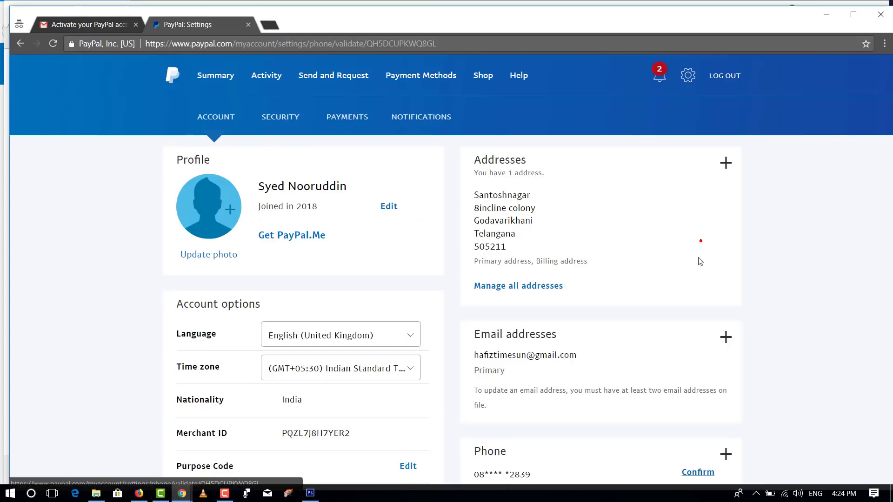
pyautogui.click(446, 214)
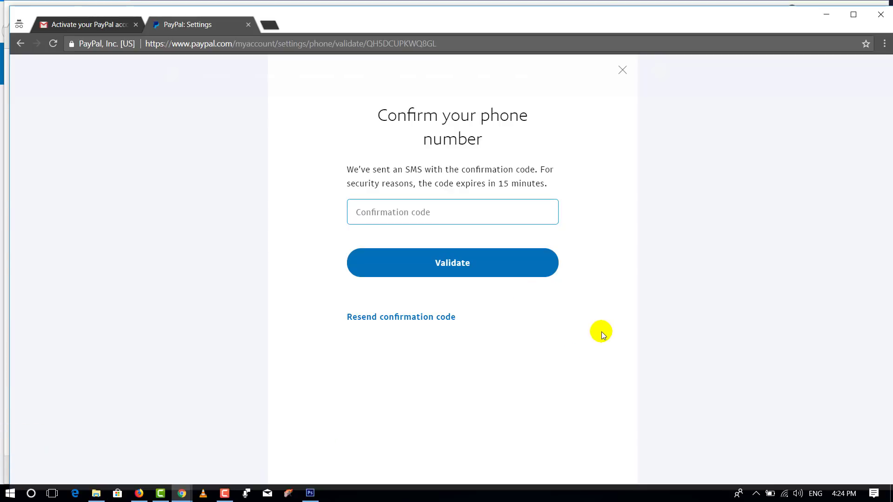
pyautogui.hotkey('ctrl', 'v')
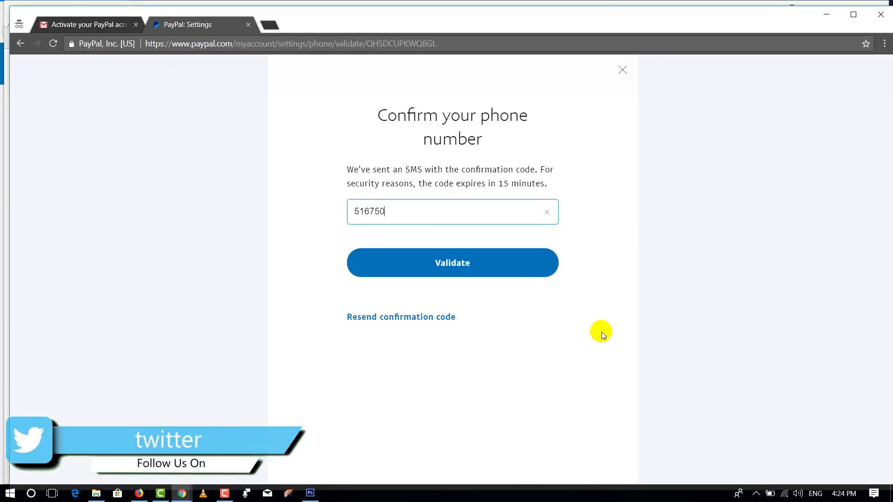
pyautogui.click(471, 276)
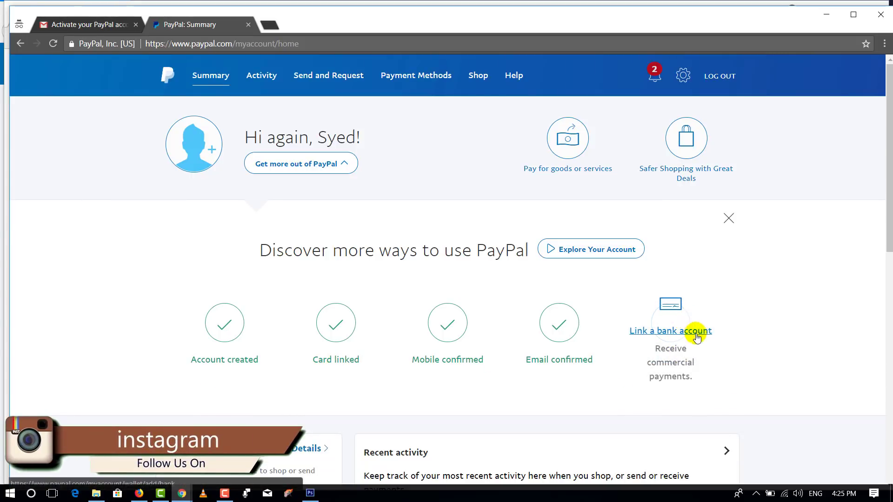
# Maximise the browser window and open the form for linking a bank account from the account summary
pyautogui.click(847, 17)
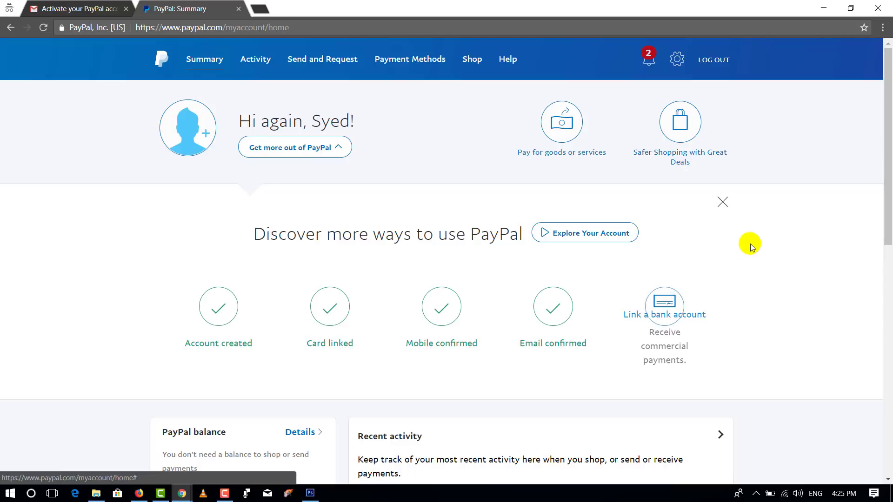
pyautogui.scroll(-2, 750, 243)
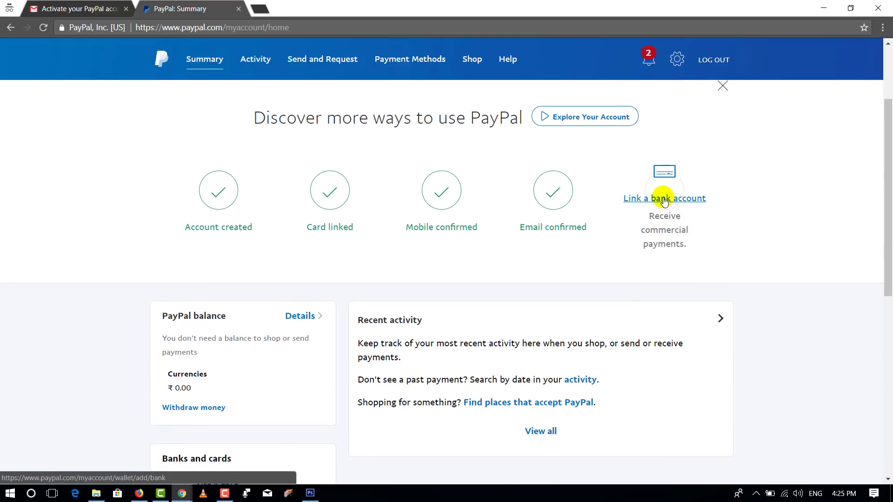
pyautogui.click(663, 205)
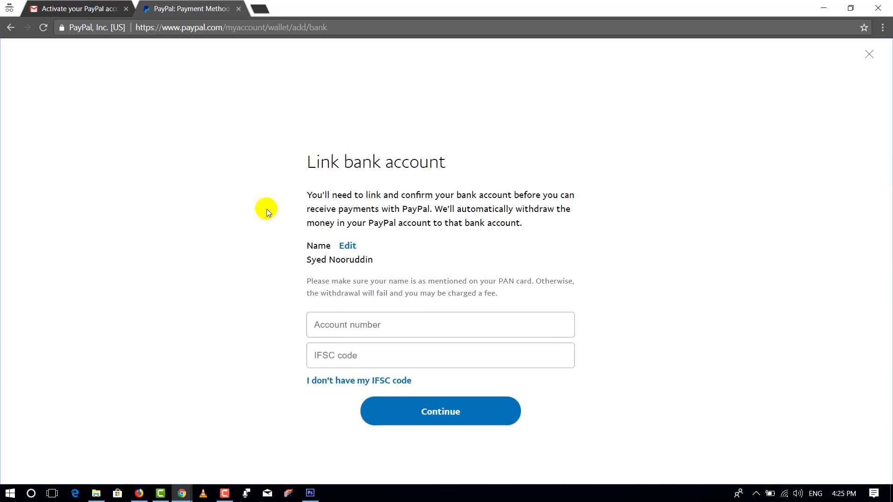
# Check the PAN card name note, fill in the bank account number and IFSC code for Andhra Bank, and submit the form
pyautogui.click(375, 329)
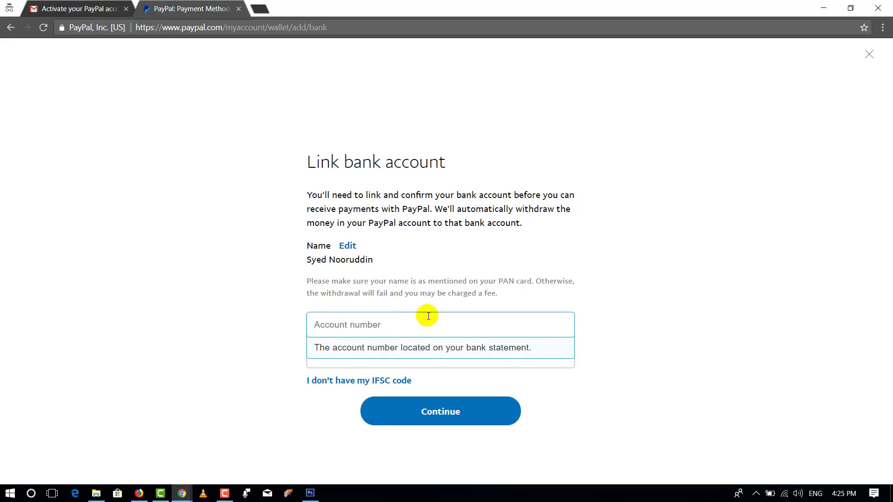
pyautogui.click(572, 309)
pyautogui.click(377, 359)
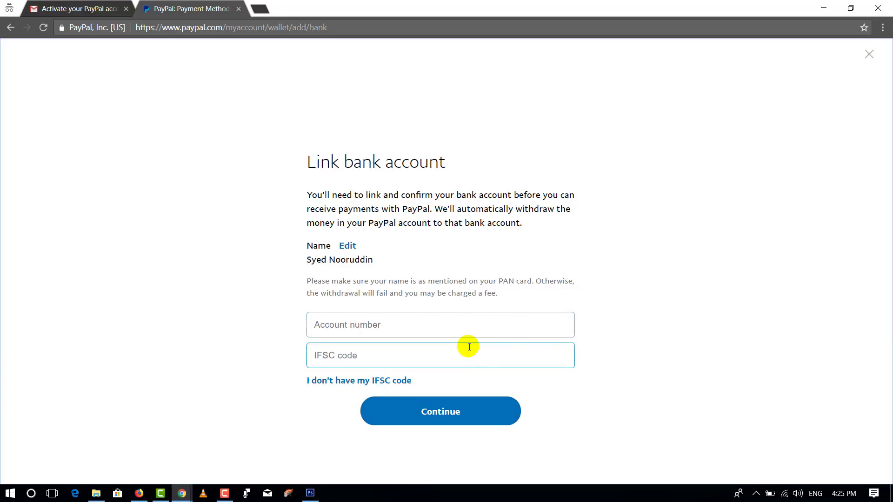
pyautogui.click(495, 299)
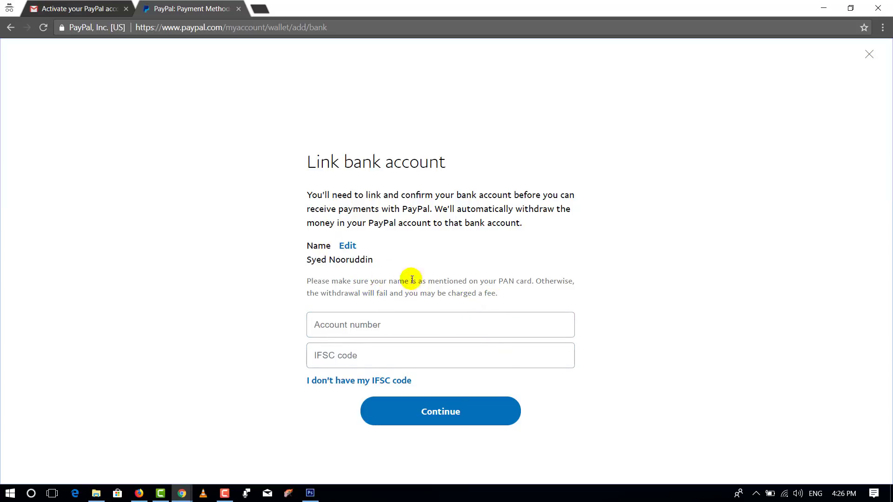
pyautogui.moveTo(497, 281); pyautogui.dragTo(528, 282)
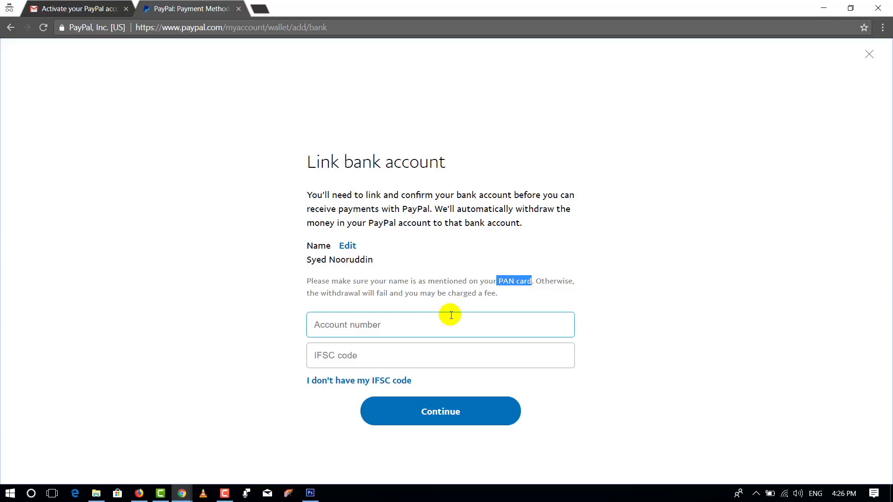
pyautogui.click(422, 322)
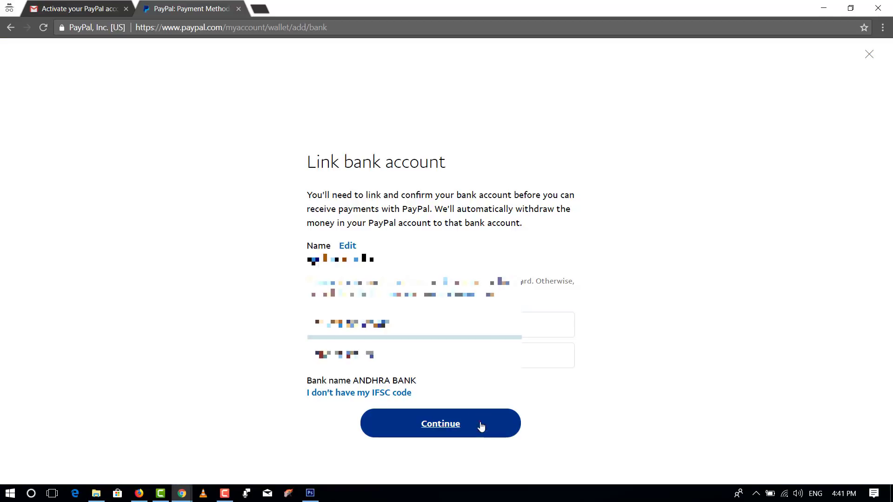
pyautogui.click(479, 424)
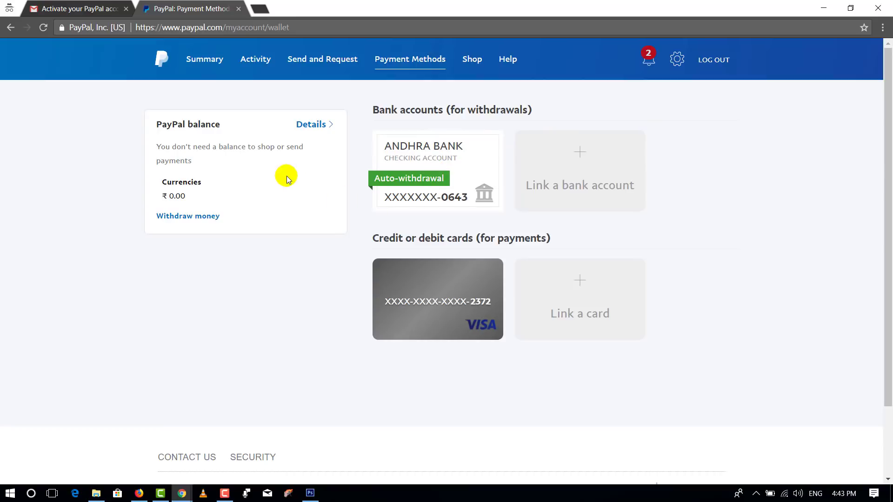
# Look over the new account's options for sending and requesting money and its recent activity
pyautogui.click(321, 65)
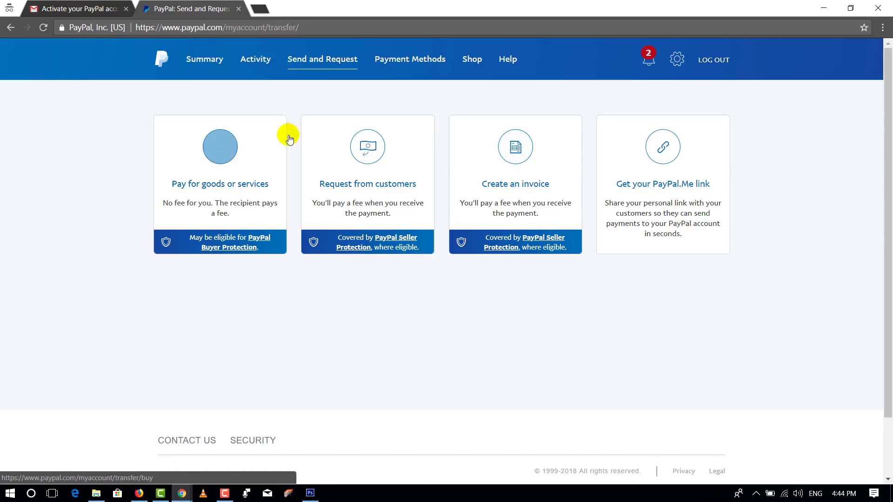
pyautogui.click(255, 64)
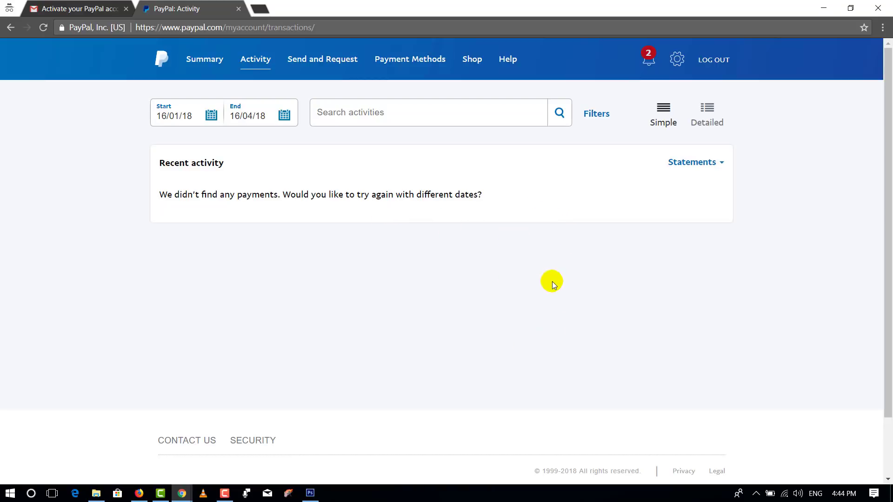
# Switch to the existing PayPal account in Firefox and review its balance, linked bank and card, and completed payments
pyautogui.hotkey('alt', 'Tab')
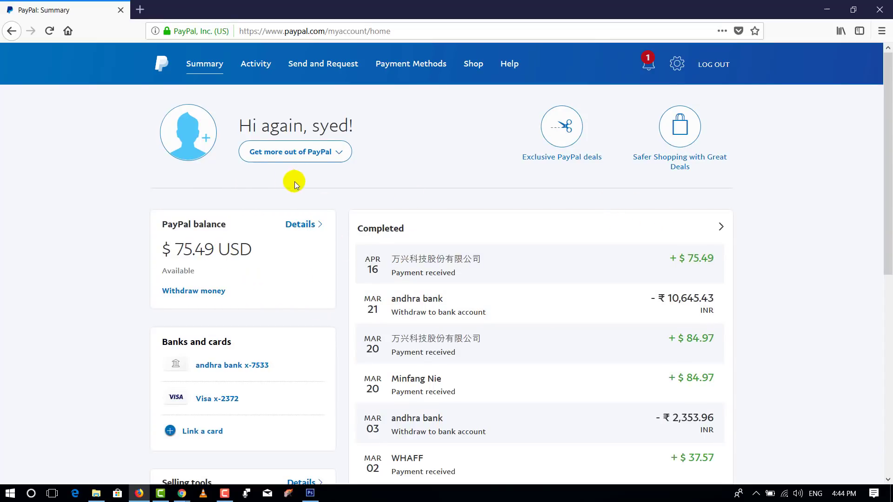
pyautogui.scroll(-2, 478, 259)
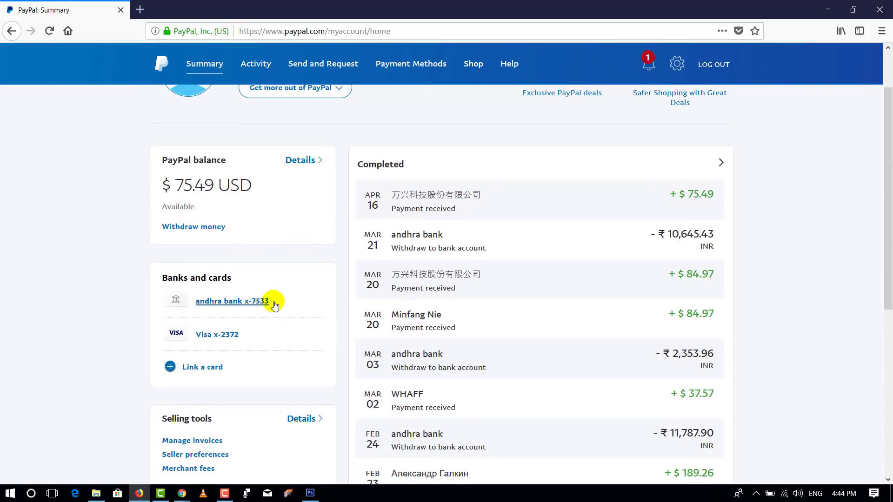
pyautogui.scroll(-2, 296, 304)
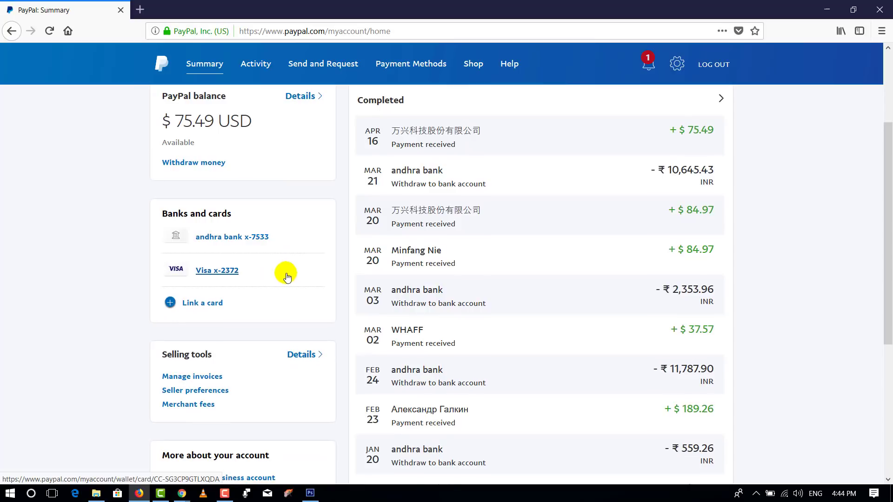
pyautogui.scroll(-4, 288, 276)
pyautogui.scroll(2, 589, 363)
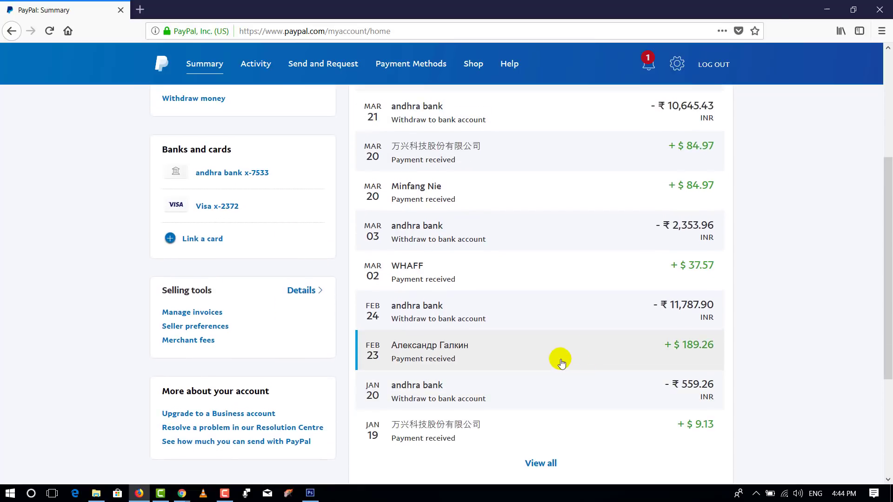
pyautogui.scroll(6, 561, 362)
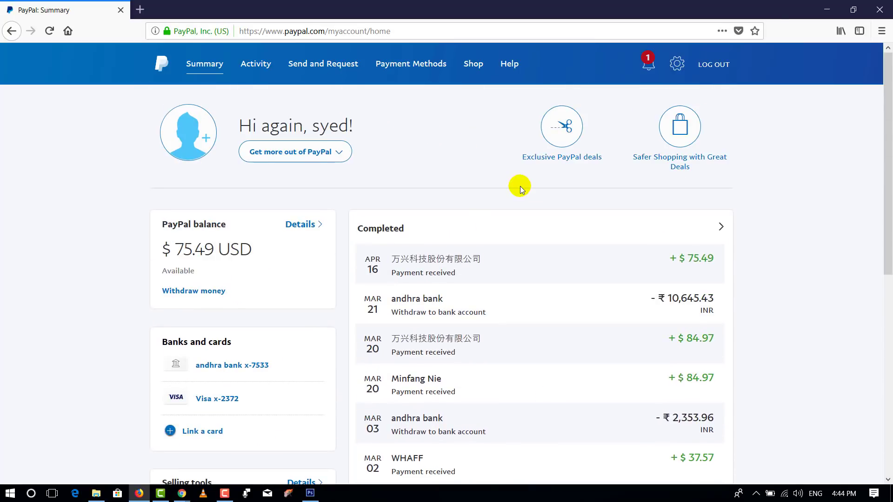